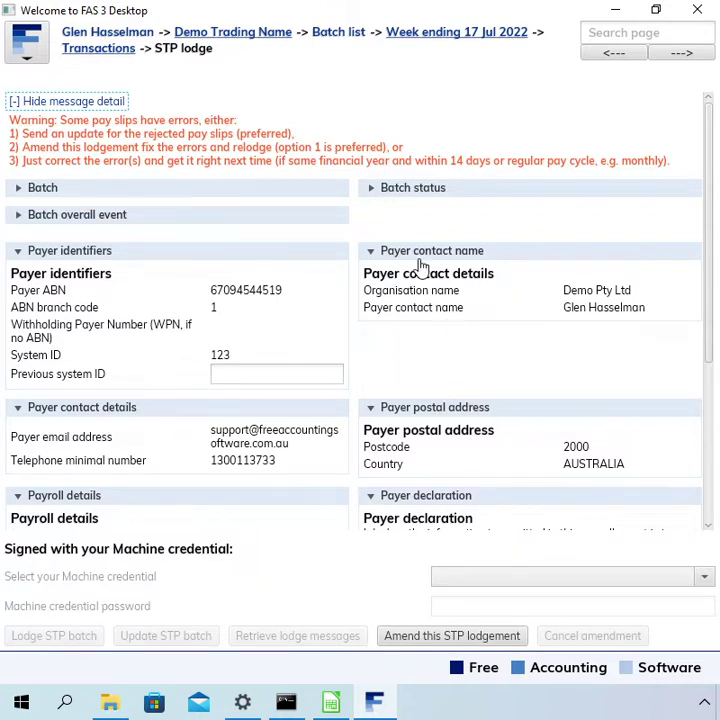
Review the batch status details and STP lodge page, then return to the transactions list
click(415, 189)
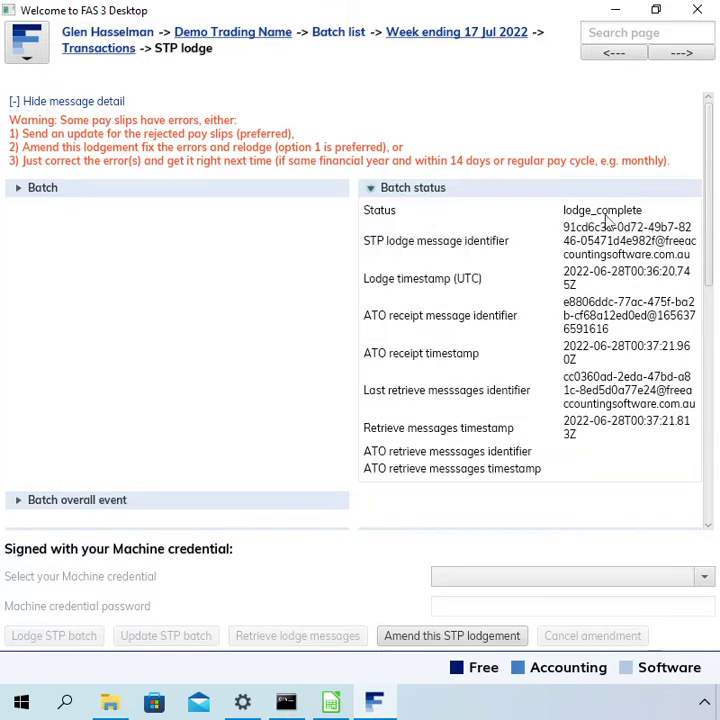
click(467, 195)
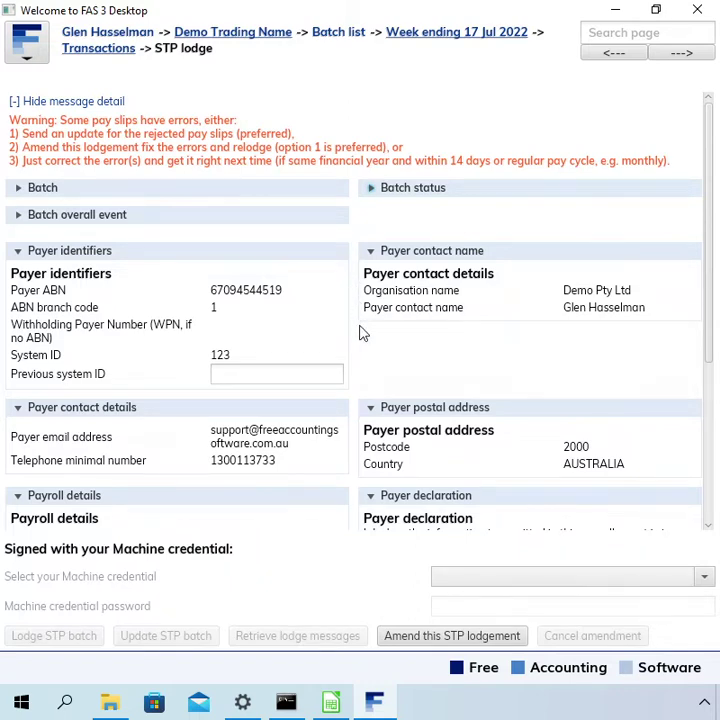
scroll(363, 333, down, 5)
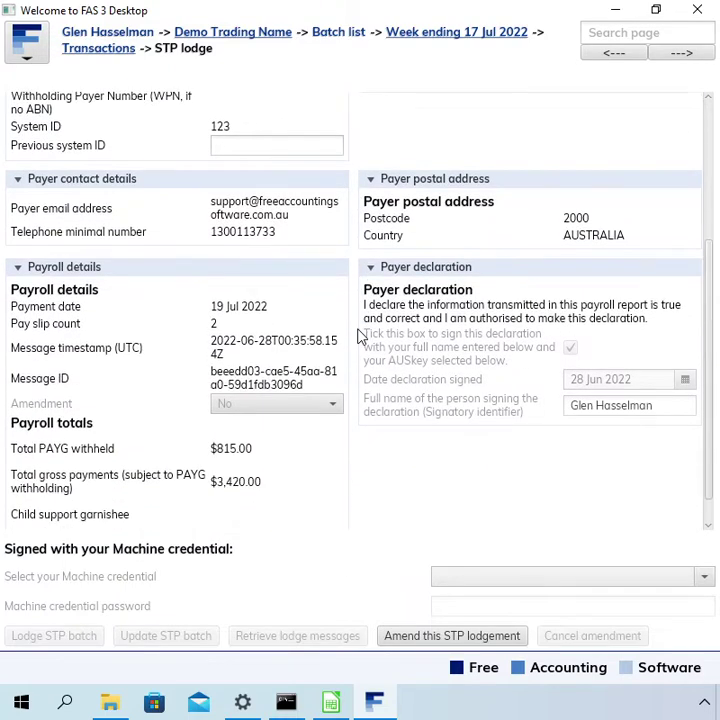
scroll(361, 334, down, 1)
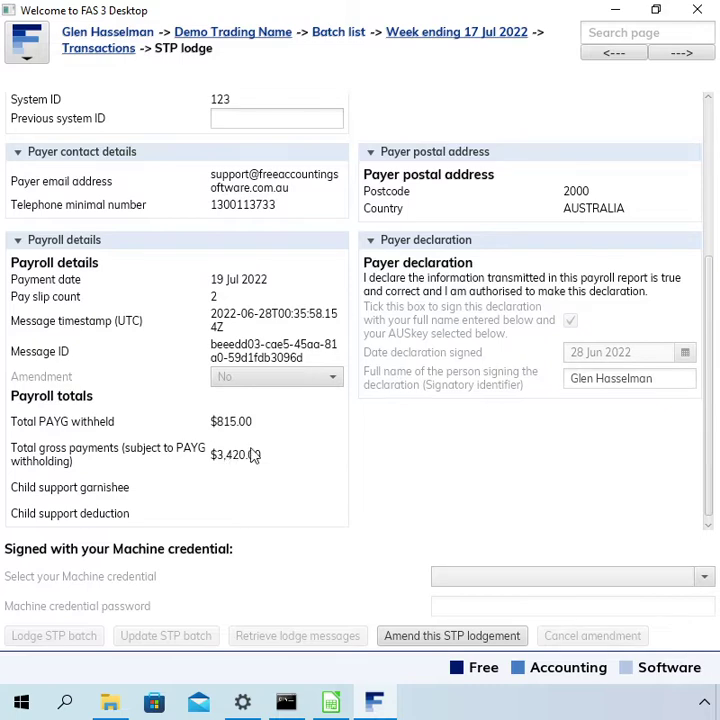
drag(708, 415, 707, 206)
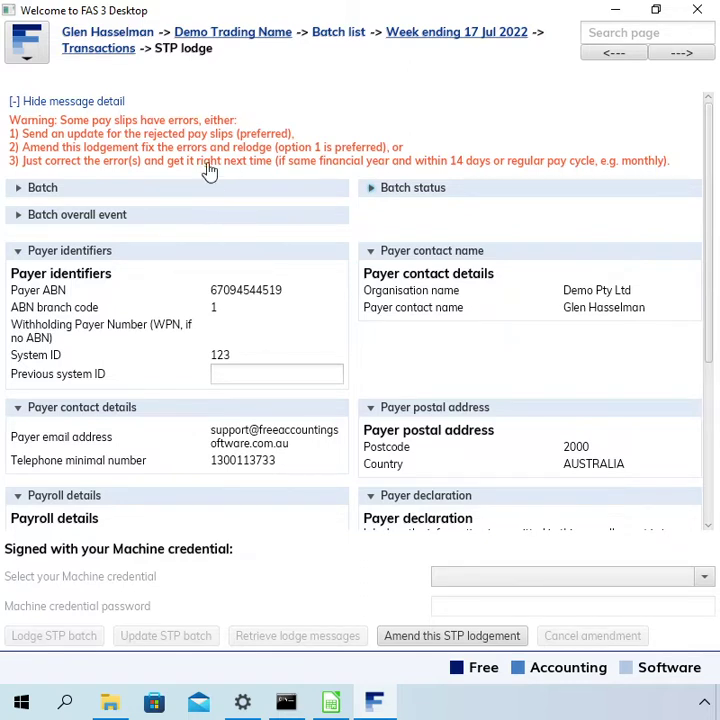
click(120, 53)
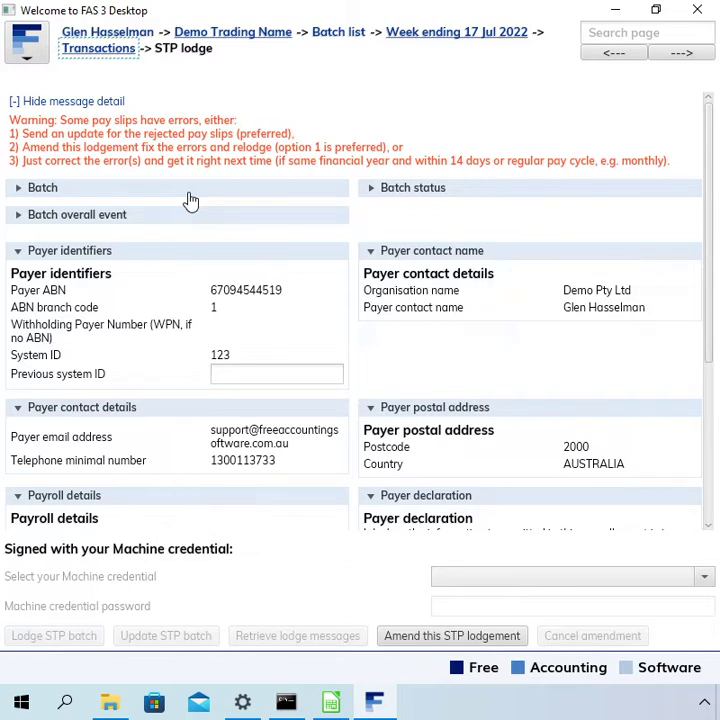
Open Another Employee's error-flagged pay slip from the week ending 17 Jul 2022 transactions
click(114, 58)
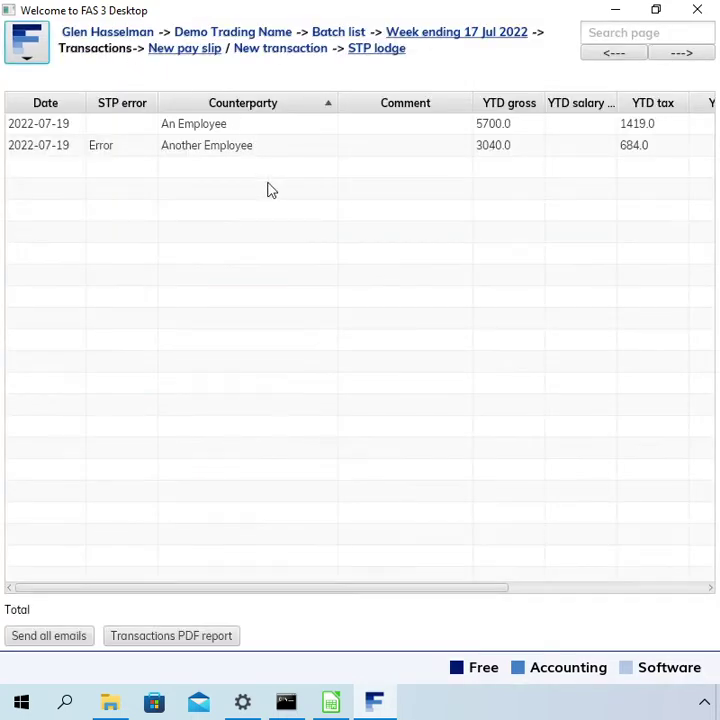
click(129, 150)
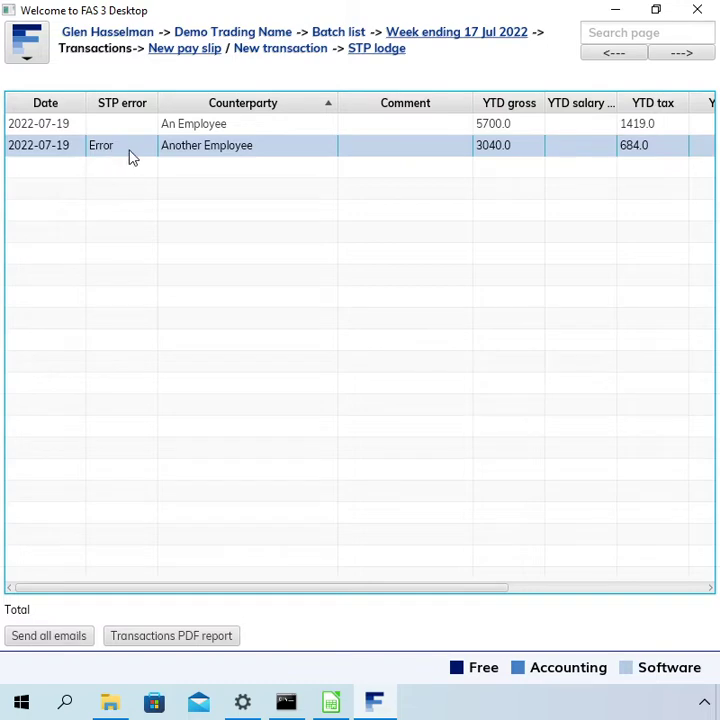
double_click(130, 158)
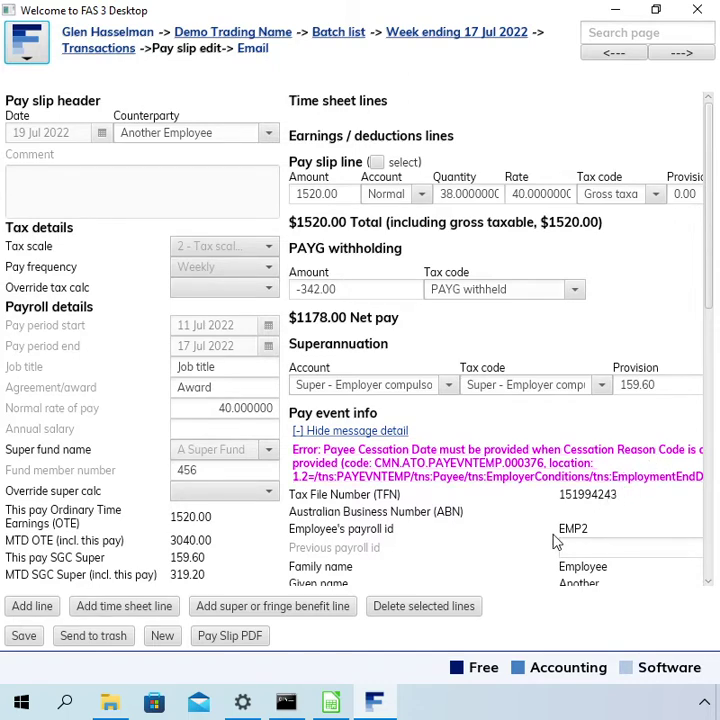
scroll(555, 540, down, 1)
scroll(555, 540, down, 3)
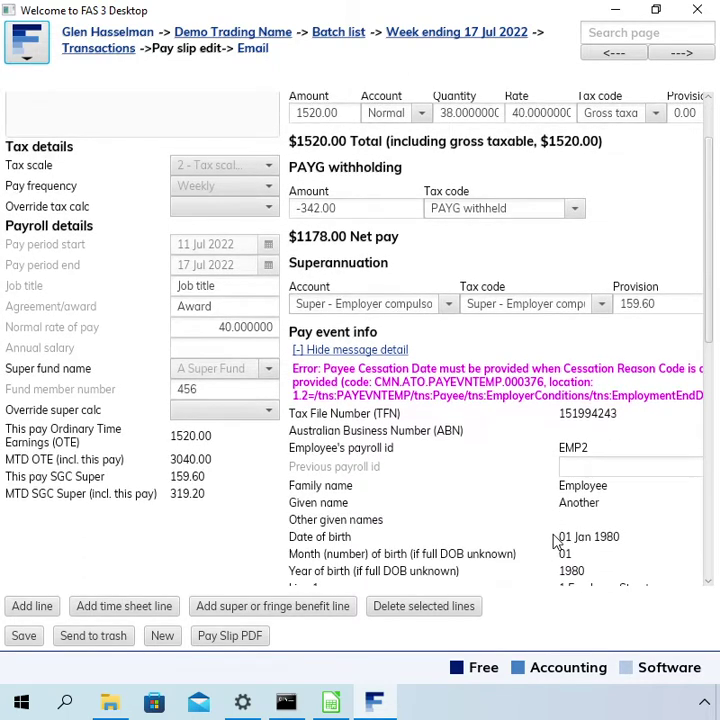
scroll(555, 540, down, 12)
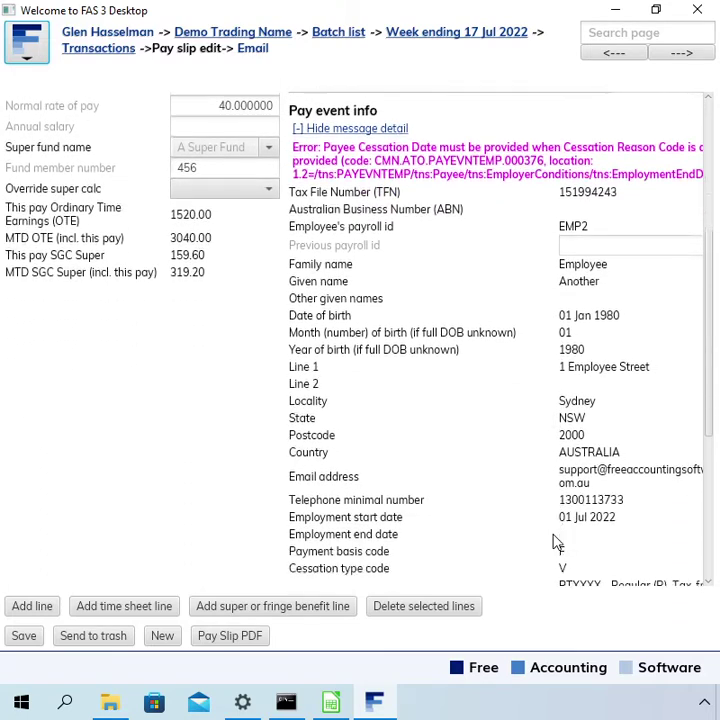
scroll(557, 541, down, 3)
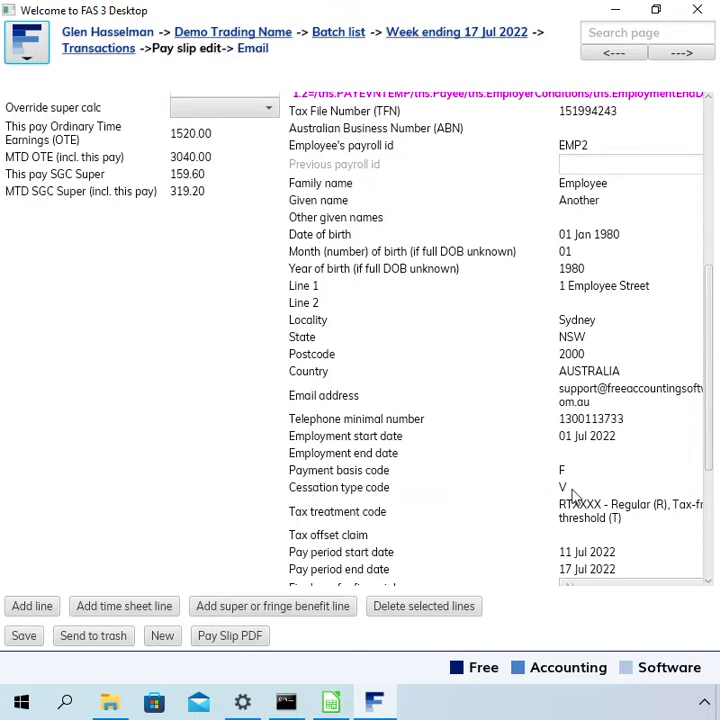
scroll(573, 494, down, 1)
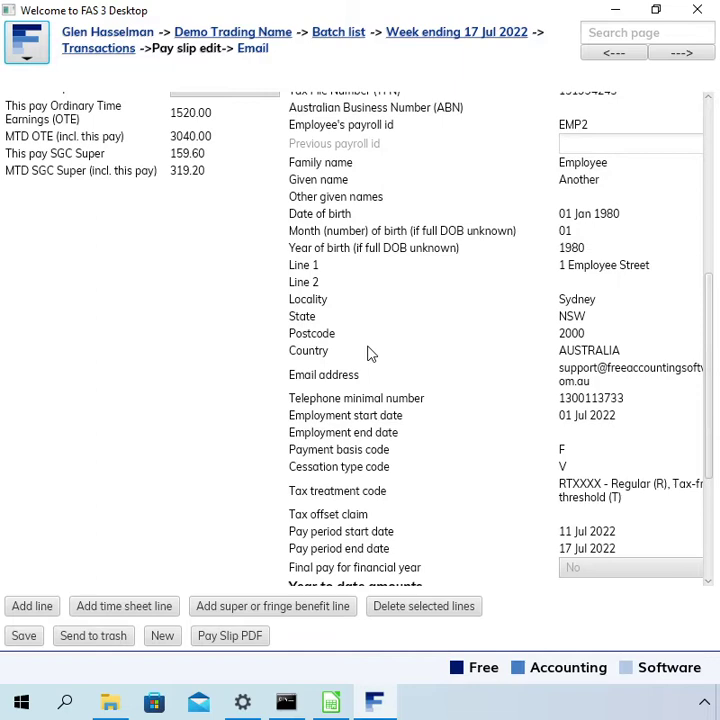
From the Demo Trading Name home page, open counterparty Another Employee's payroll details
click(280, 38)
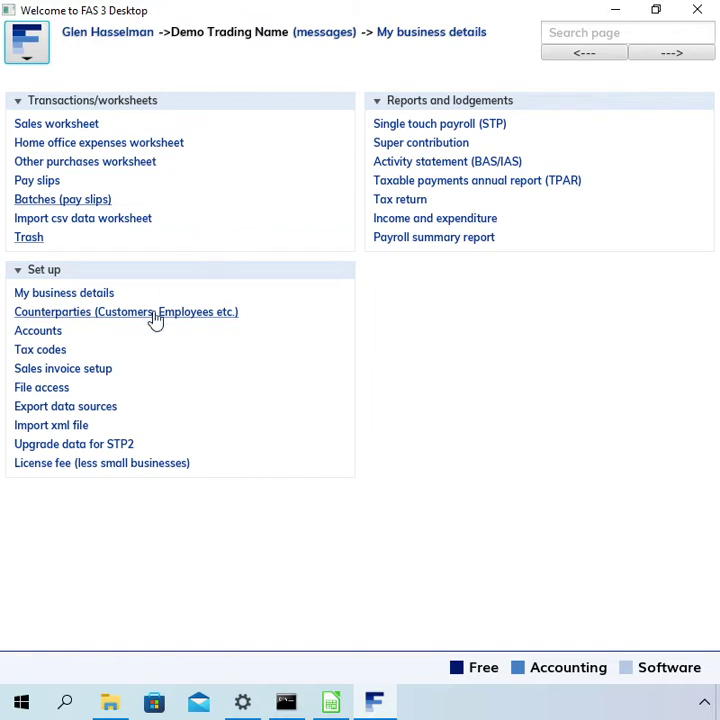
click(154, 313)
click(111, 171)
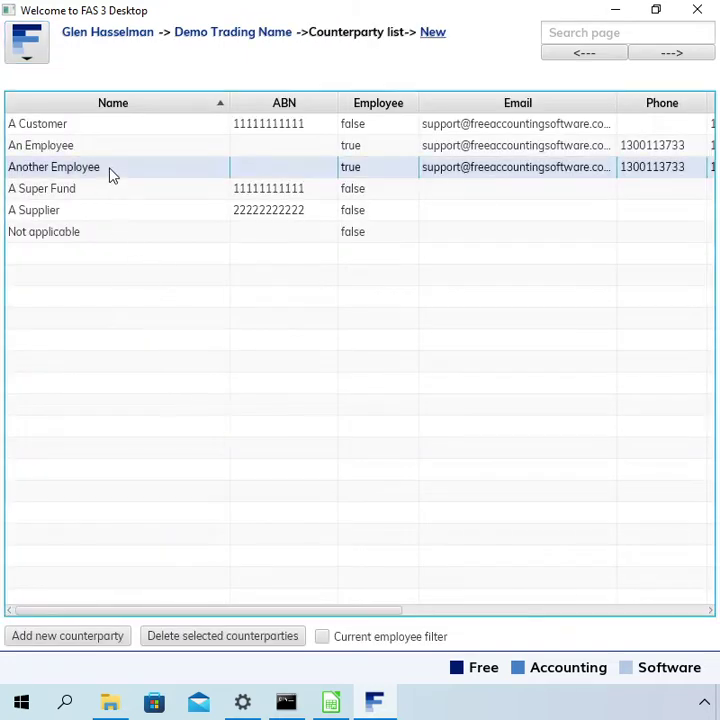
double_click(111, 176)
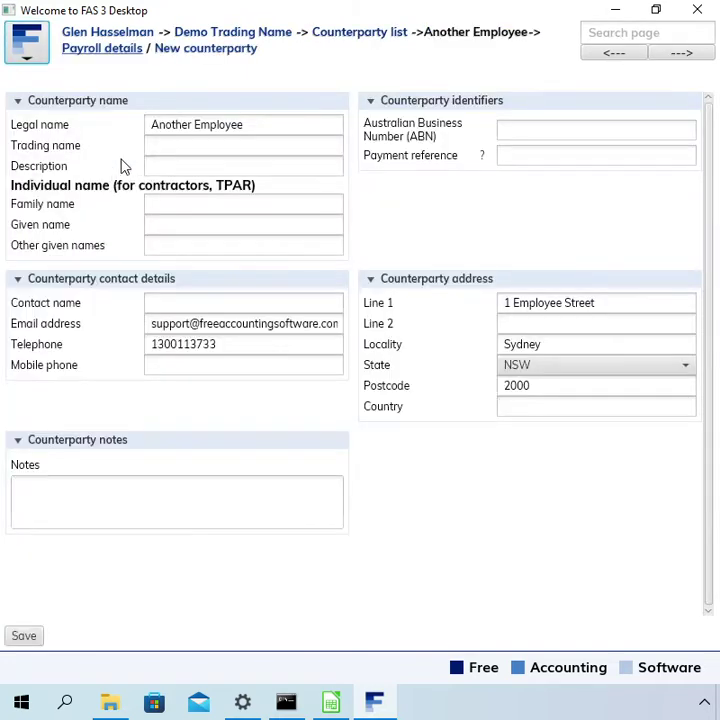
click(110, 50)
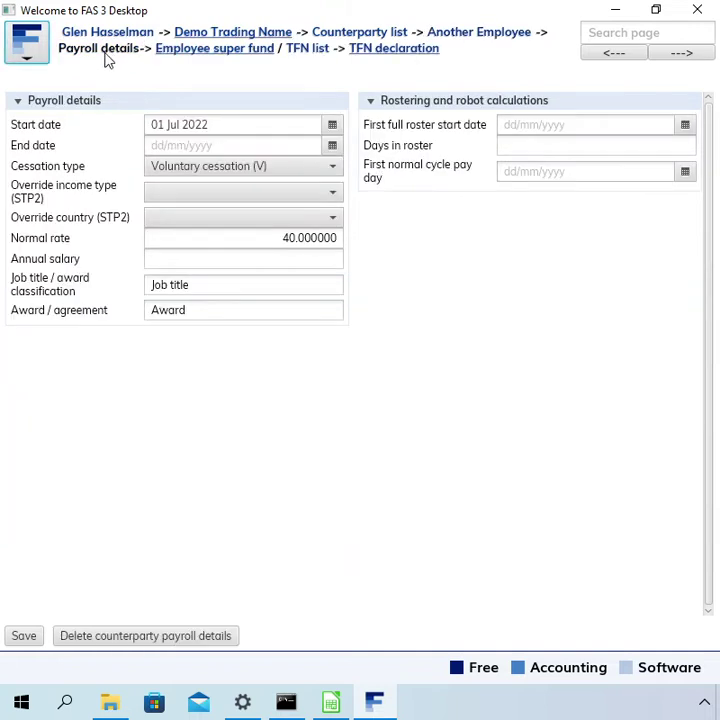
Keep cessation type Voluntary cessation (V), set end date 15 Jul 2022, and save
click(172, 177)
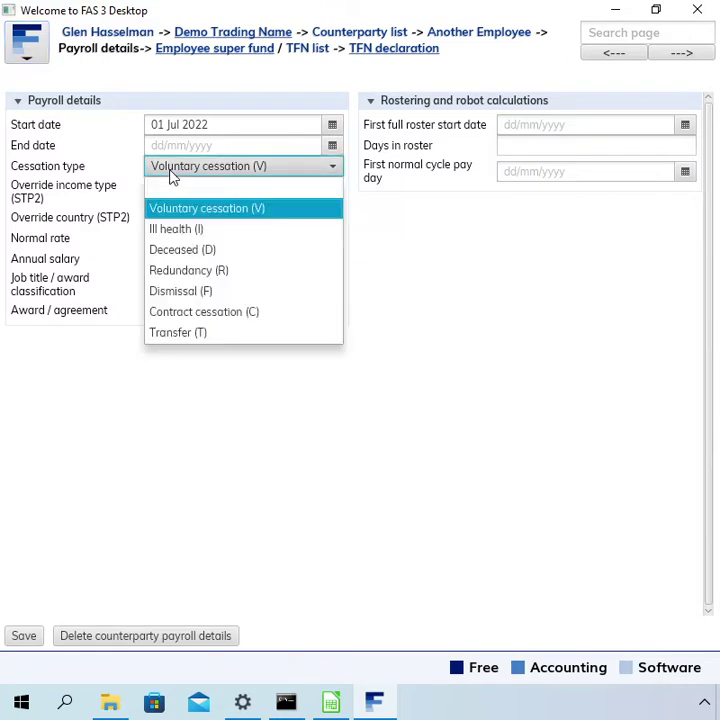
click(169, 186)
click(169, 168)
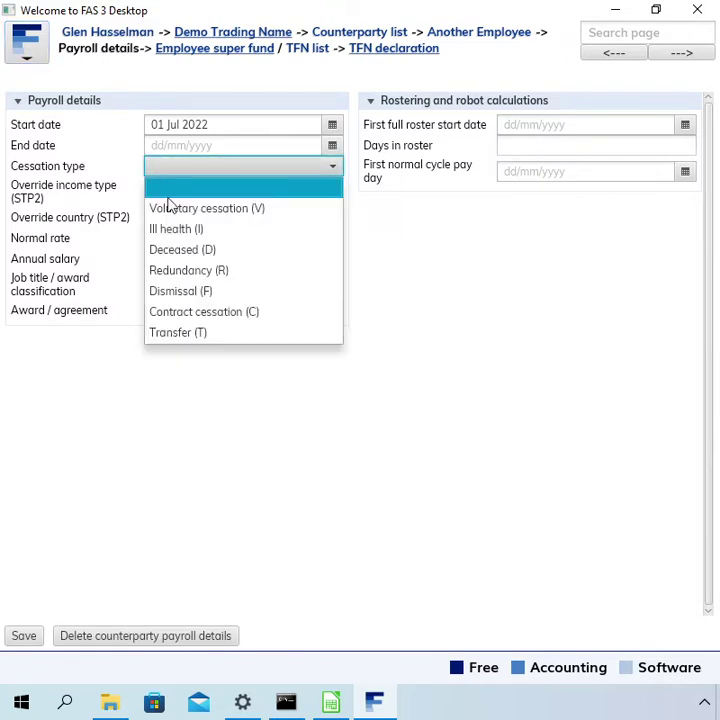
click(170, 208)
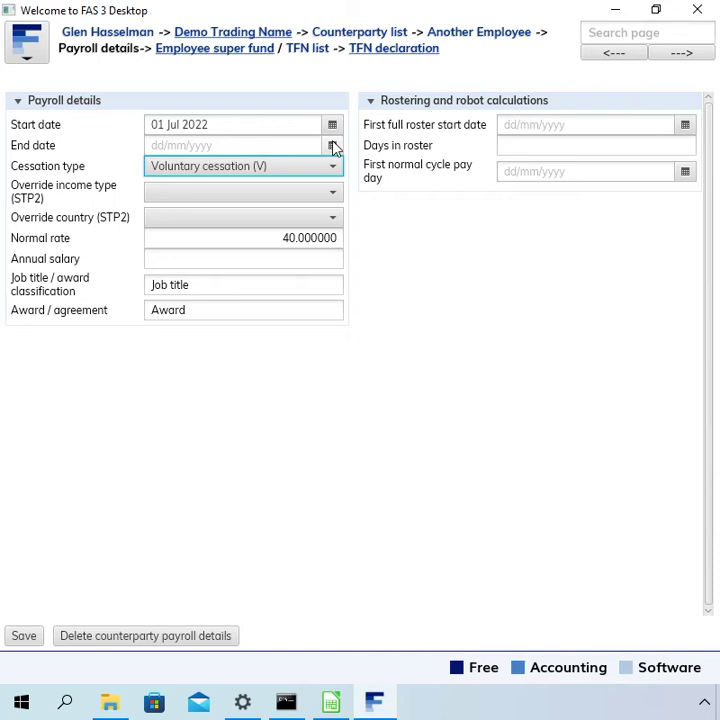
click(333, 146)
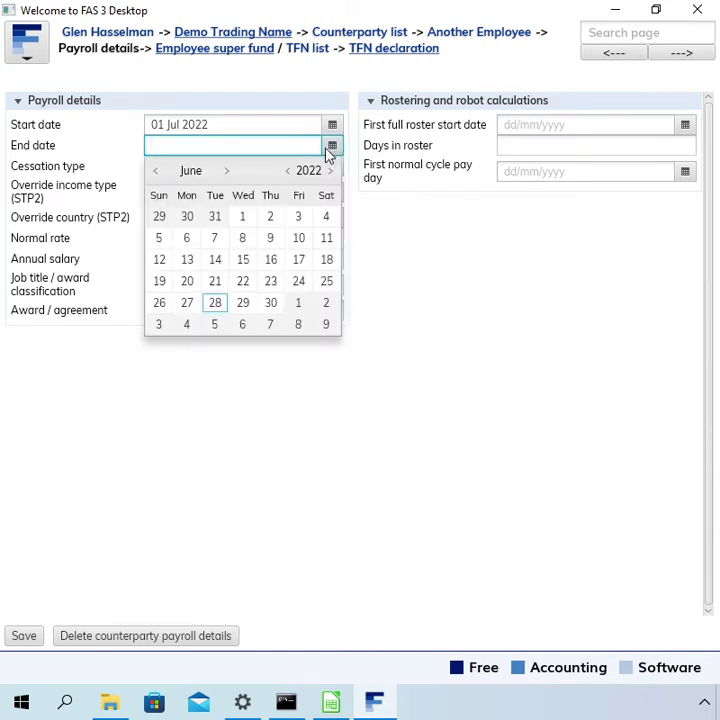
click(228, 172)
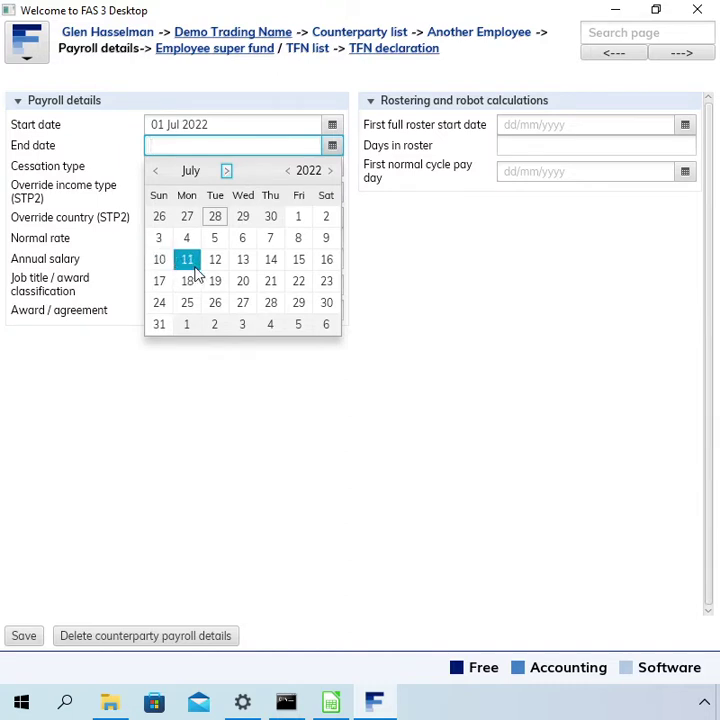
click(301, 262)
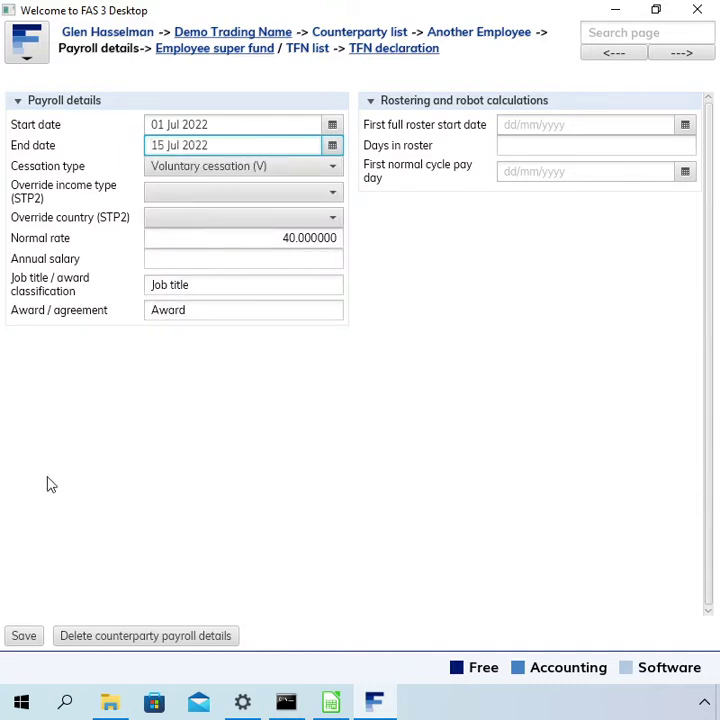
click(26, 641)
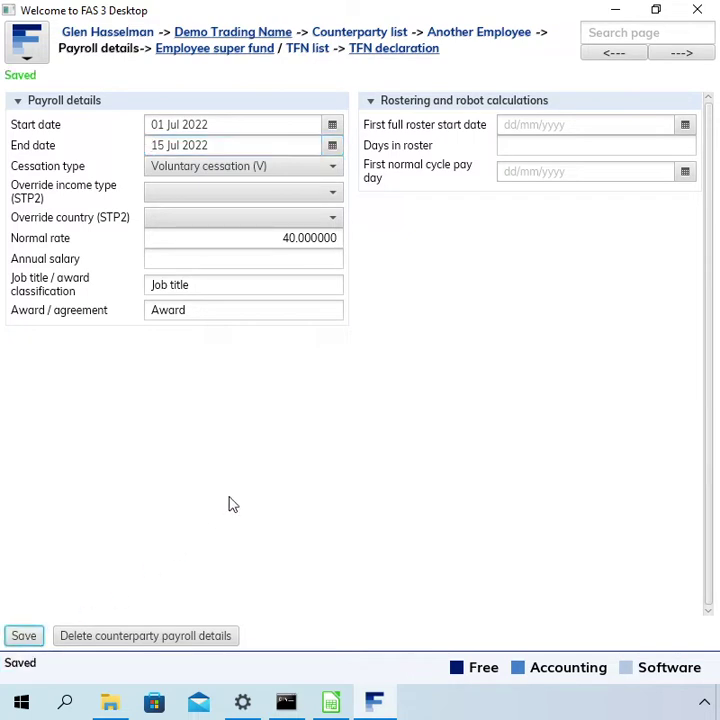
click(272, 36)
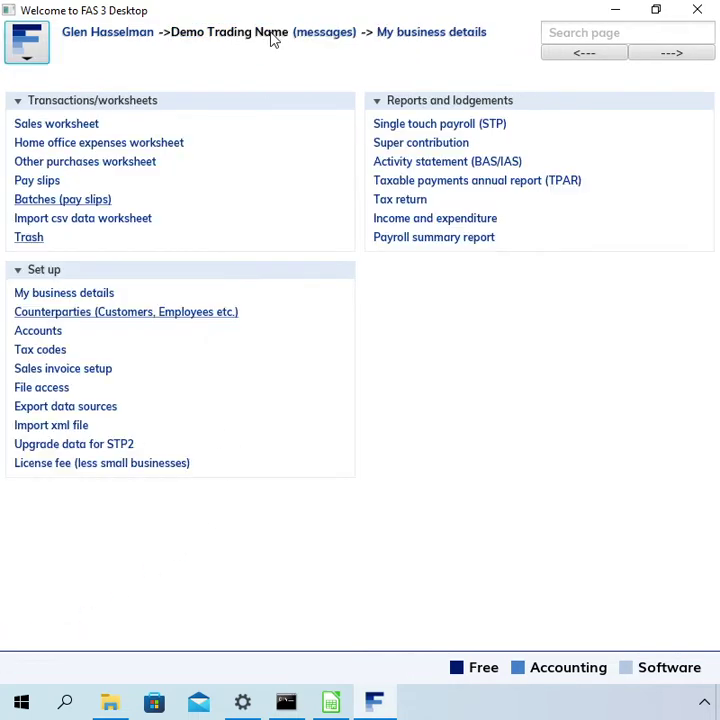
Open the Week ending 17 Jul 2022 batch from the Batches (pay slips) list
click(100, 201)
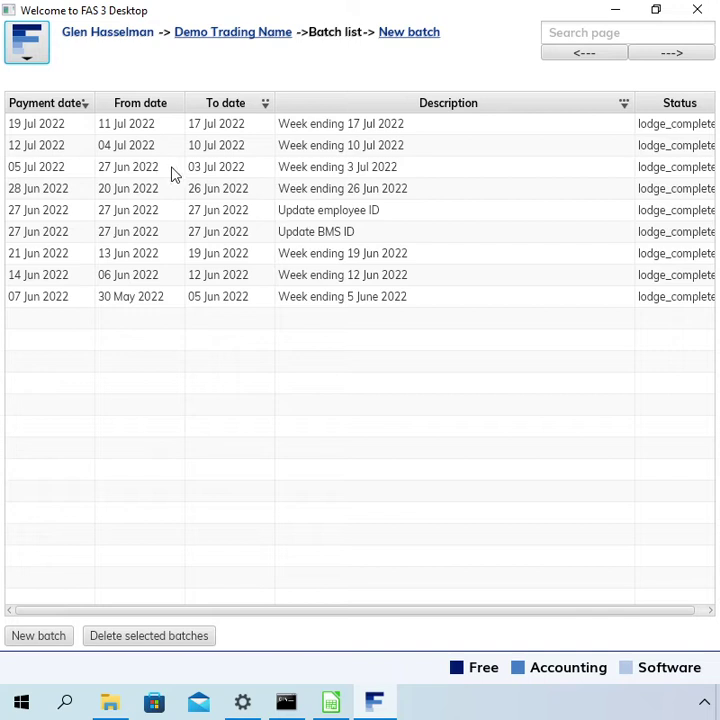
double_click(258, 128)
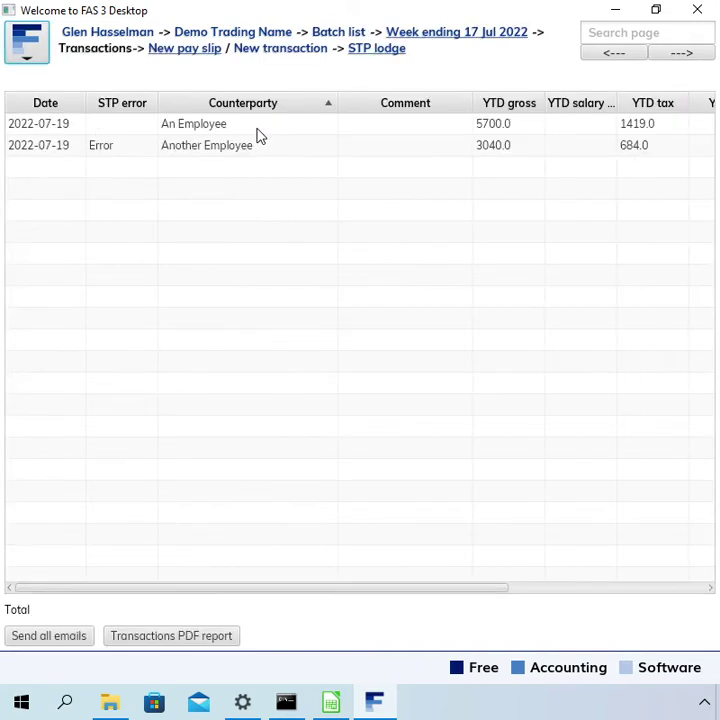
Read the pay slip error warning on the batch's STP lodge page, then return to transactions
click(375, 50)
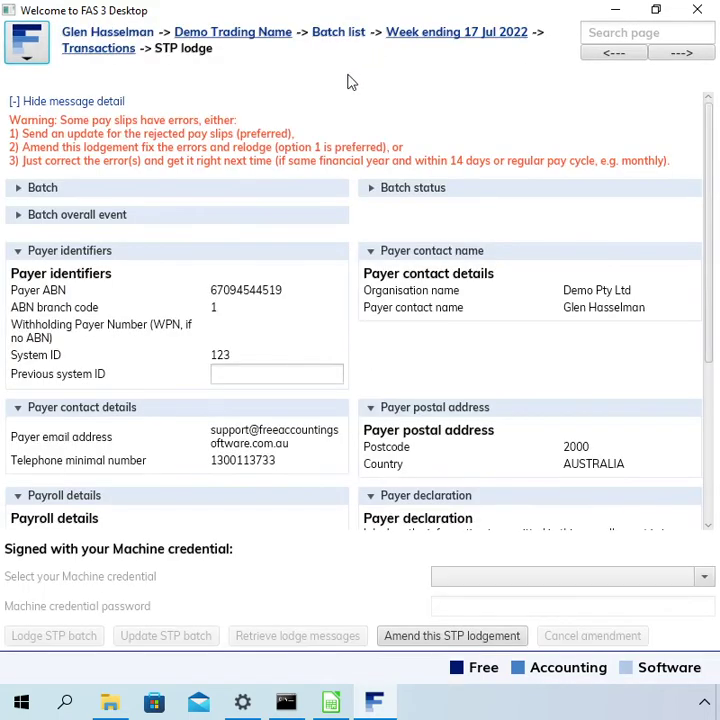
drag(347, 80, 193, 174)
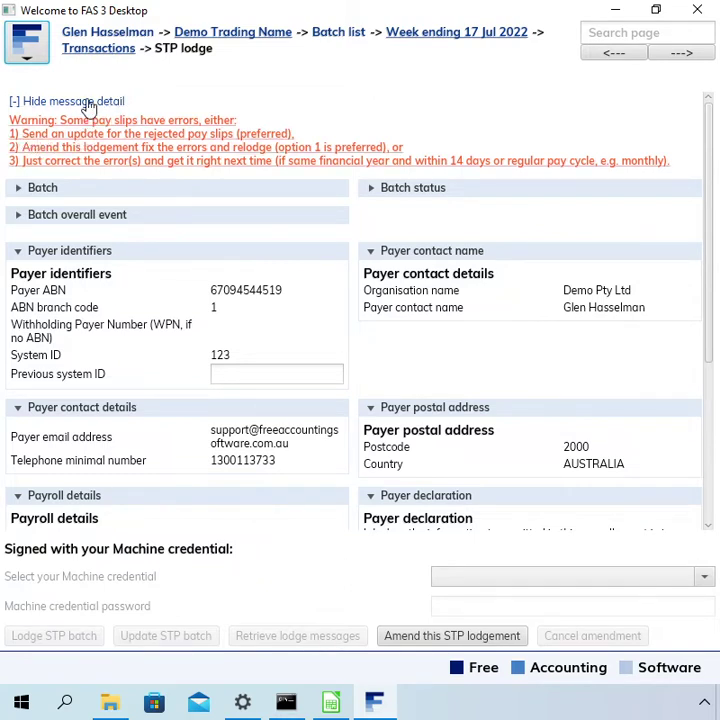
click(95, 58)
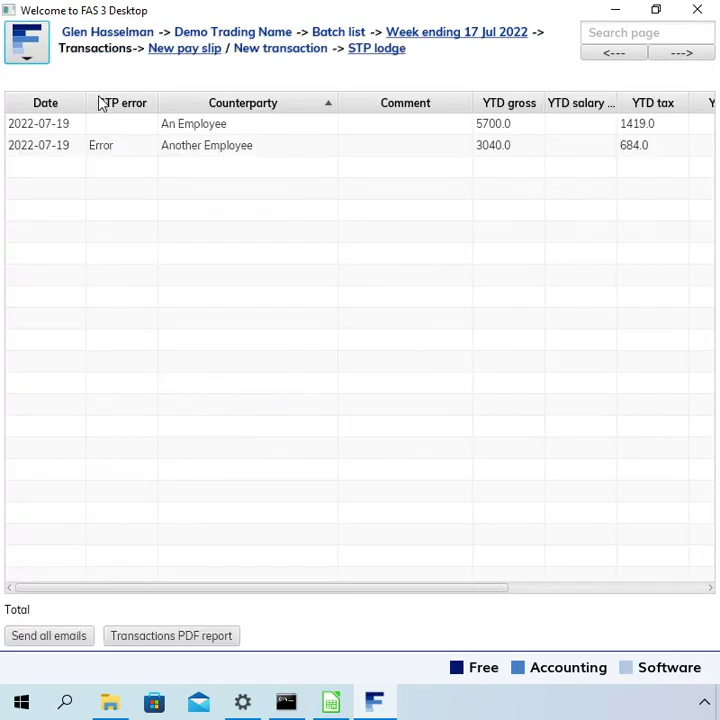
Start a new batch with Payment, From and To dates all 17 Jul 2022
click(357, 35)
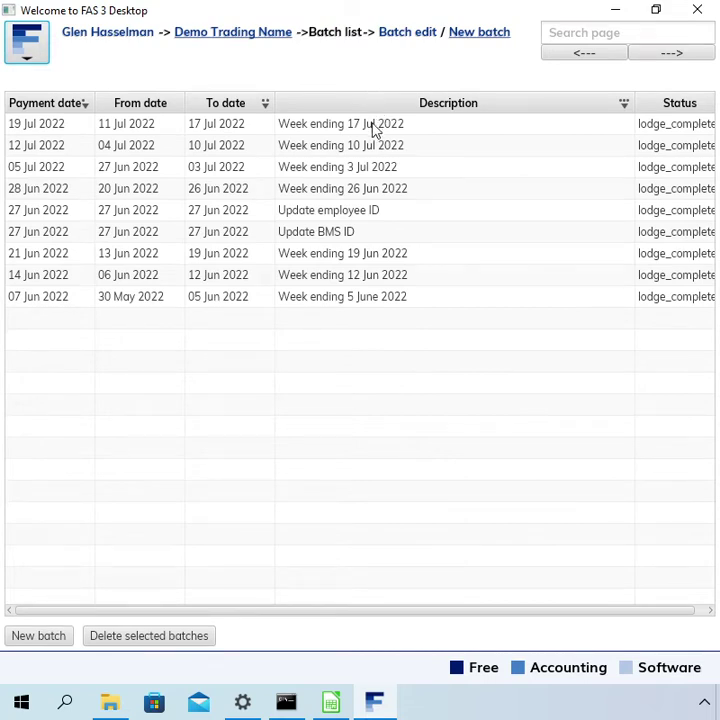
click(485, 36)
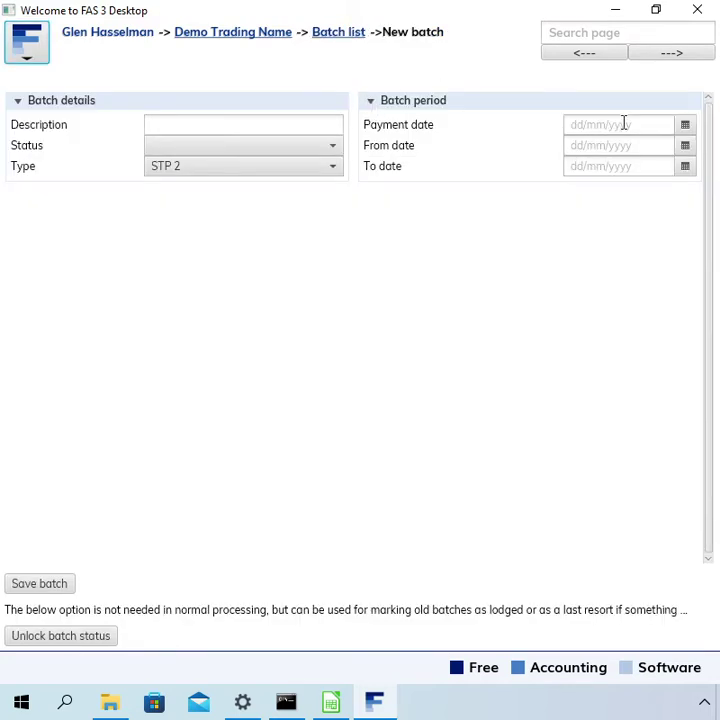
click(686, 130)
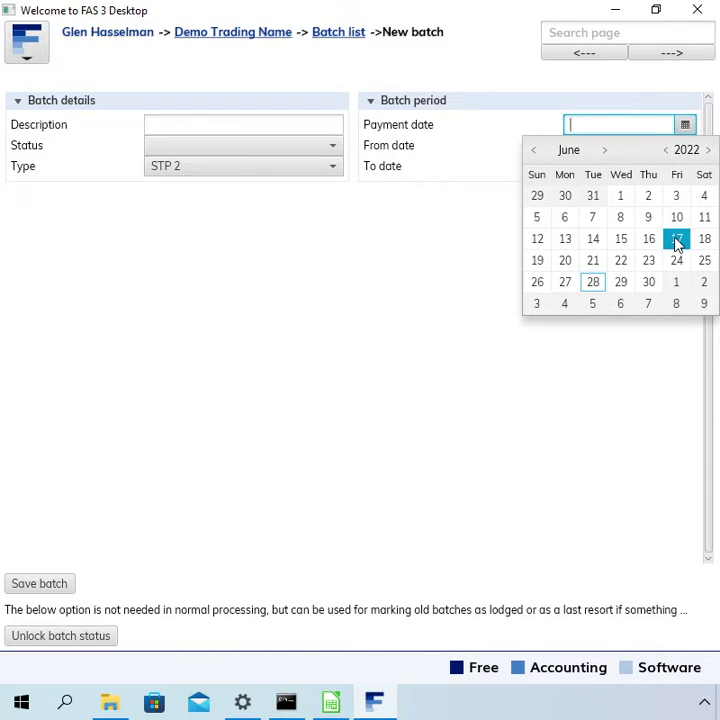
click(604, 150)
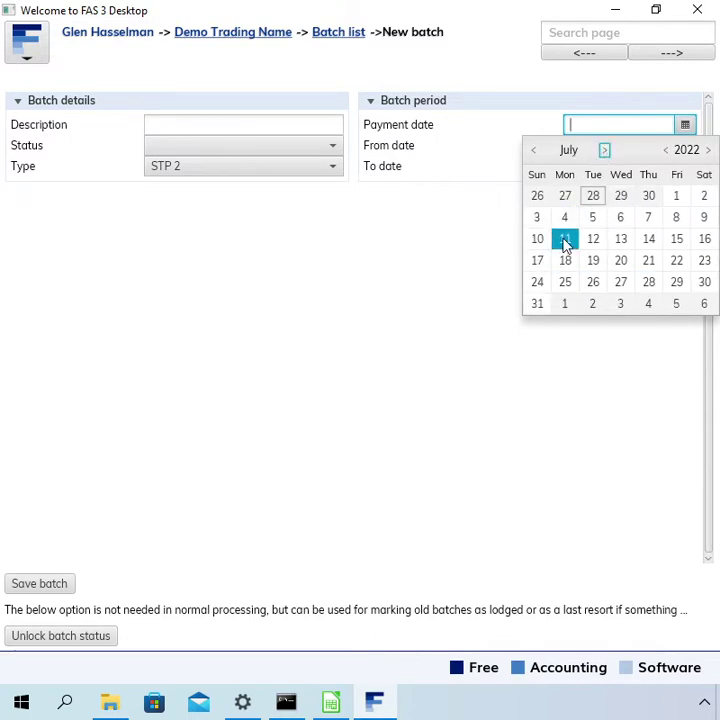
click(537, 260)
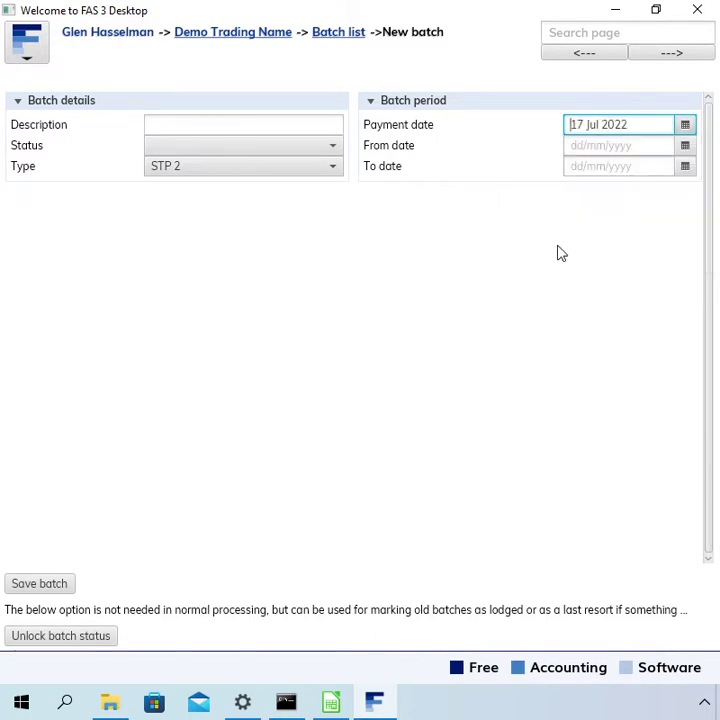
click(686, 148)
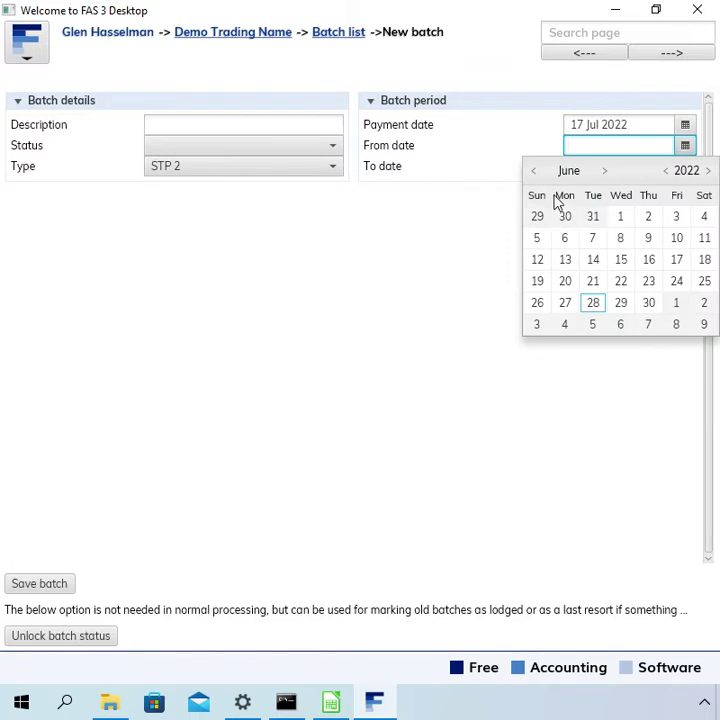
click(605, 172)
click(537, 260)
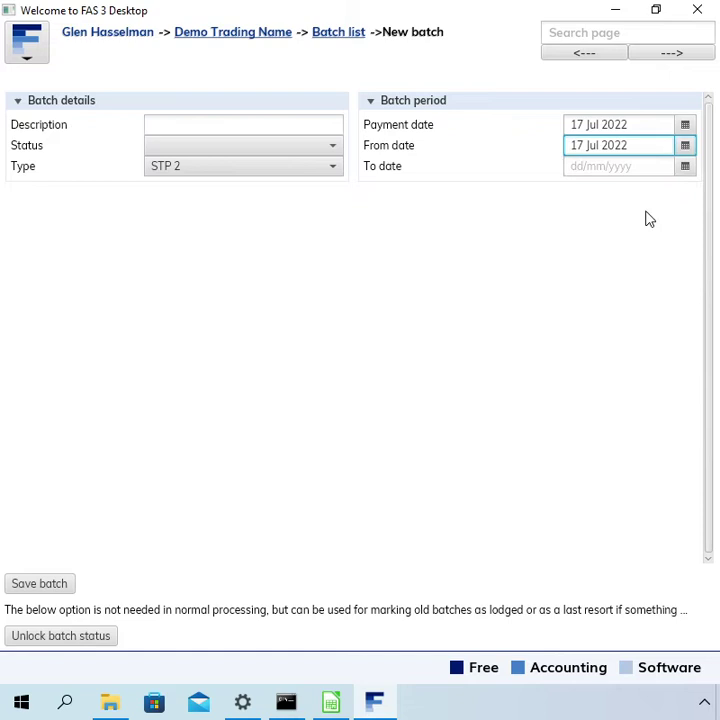
click(683, 167)
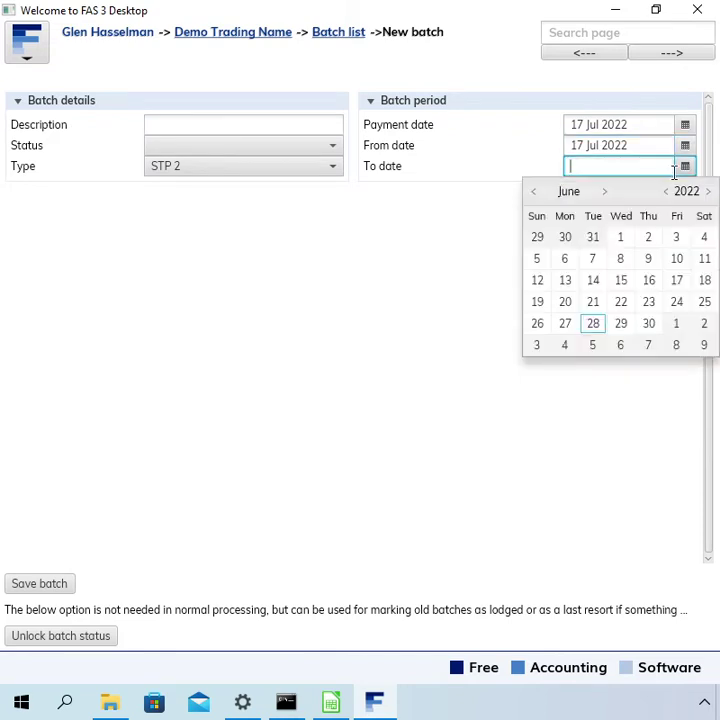
click(604, 192)
click(537, 300)
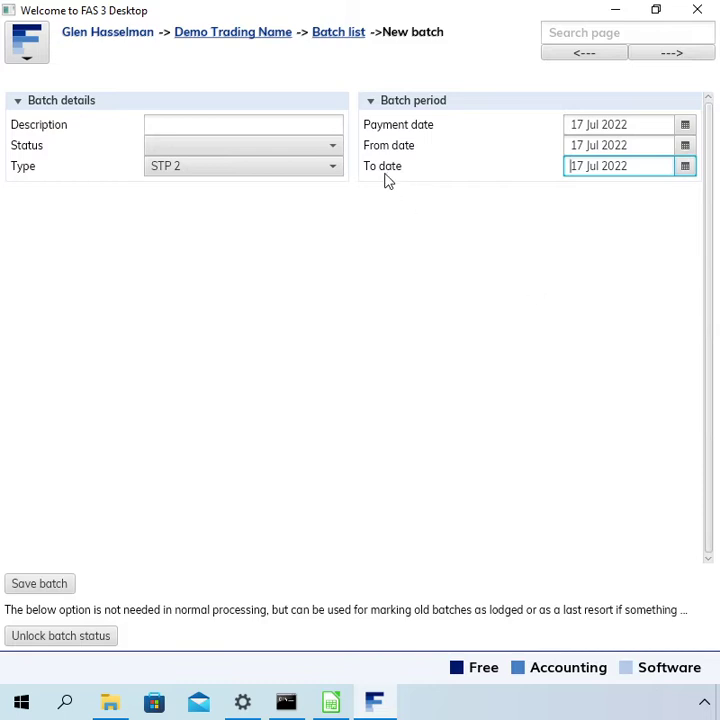
Describe the batch as 'Correction to employee cease date' and save it
click(270, 125)
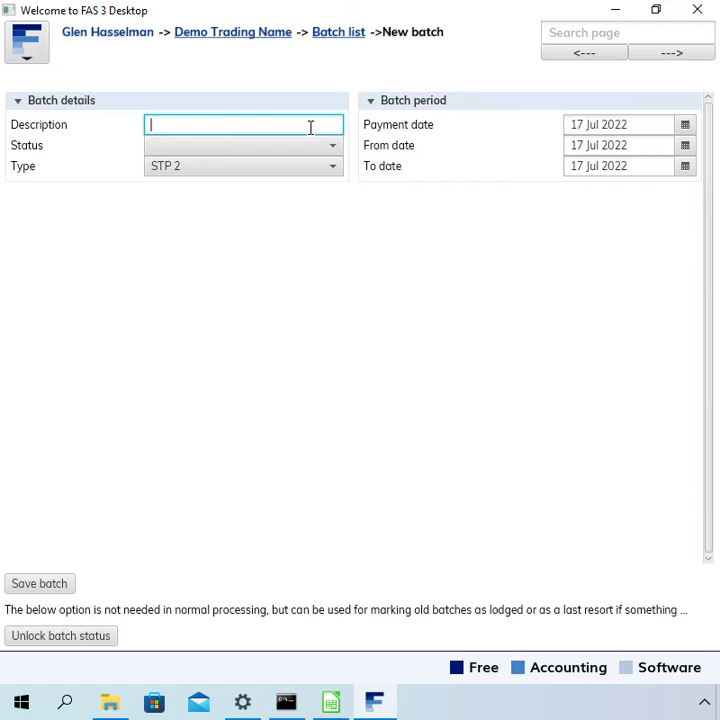
text(Correction to empl)
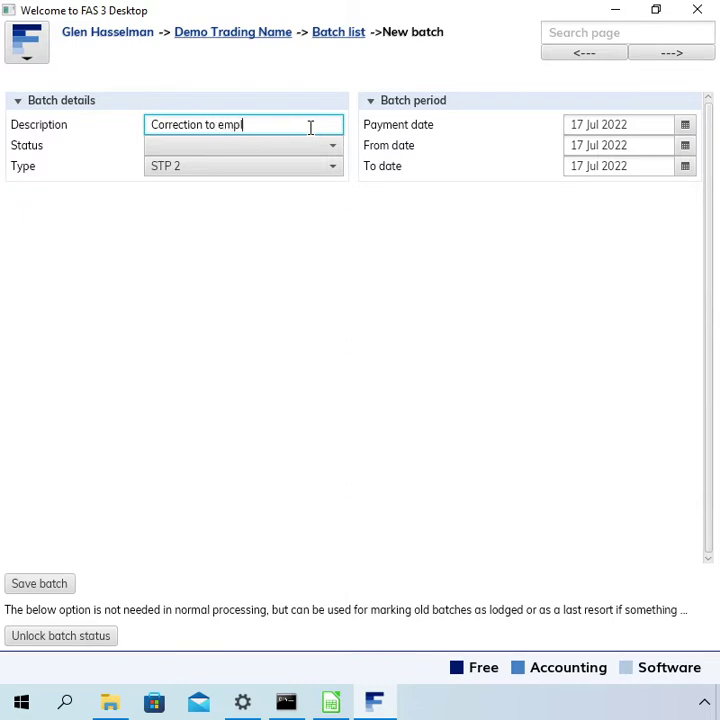
text(oyee cease date)
click(50, 588)
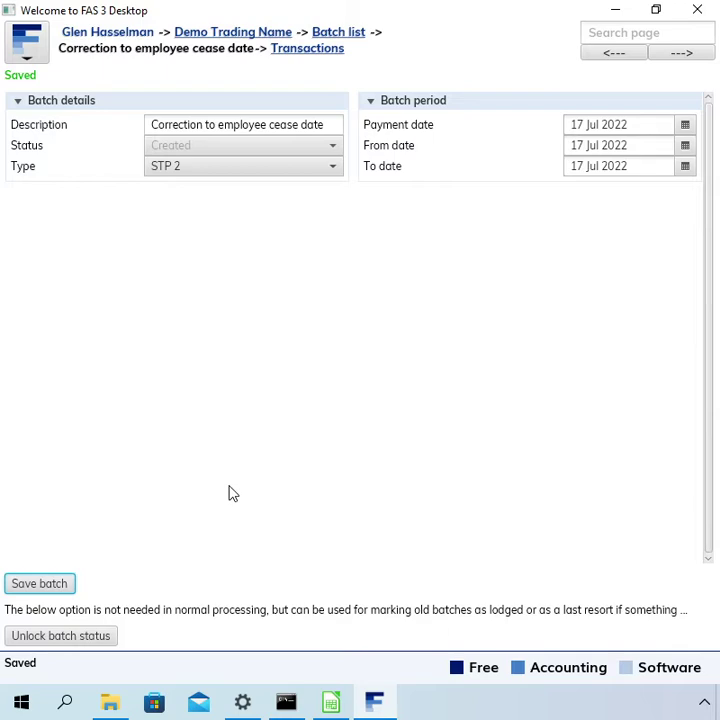
Add a pay slip for Another Employee (typed 'ano') and delete its empty pay slip line
click(308, 50)
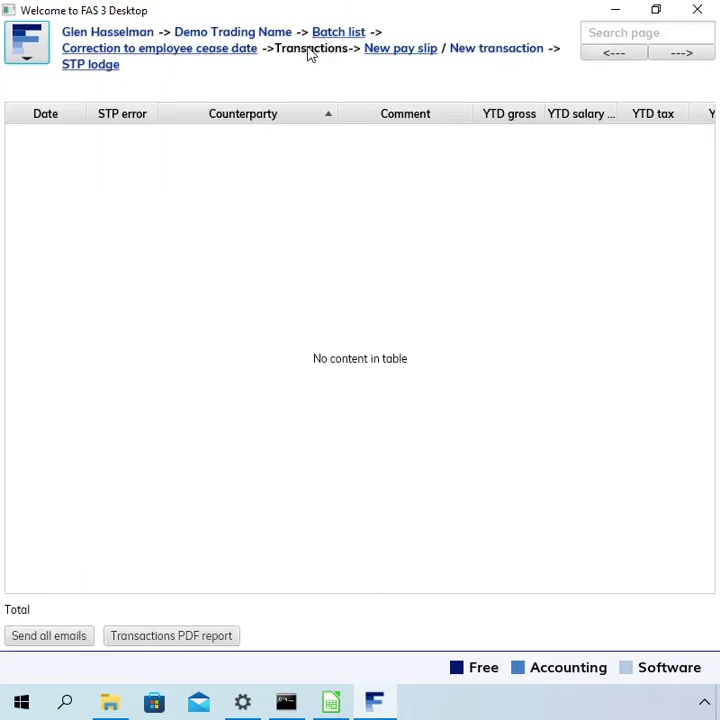
click(388, 49)
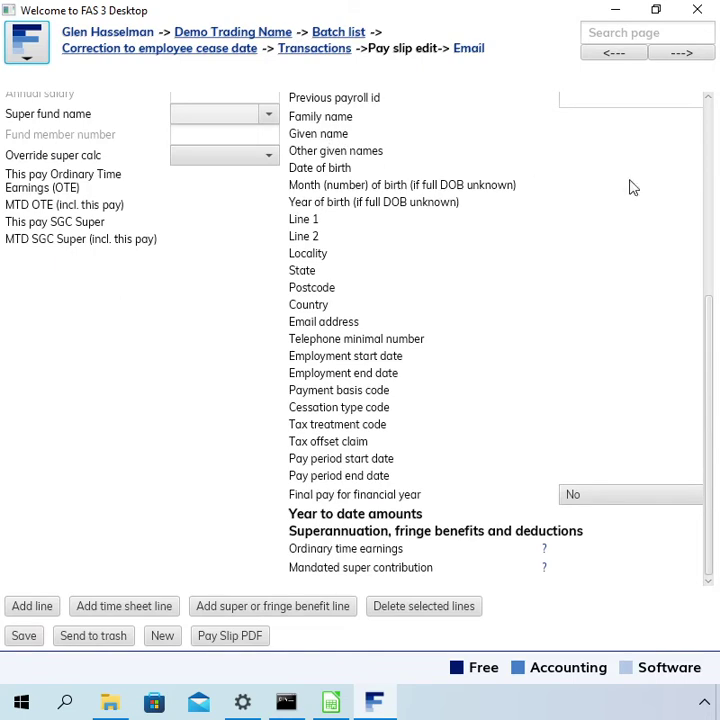
scroll(707, 342, up, 1)
scroll(702, 96, up, 5)
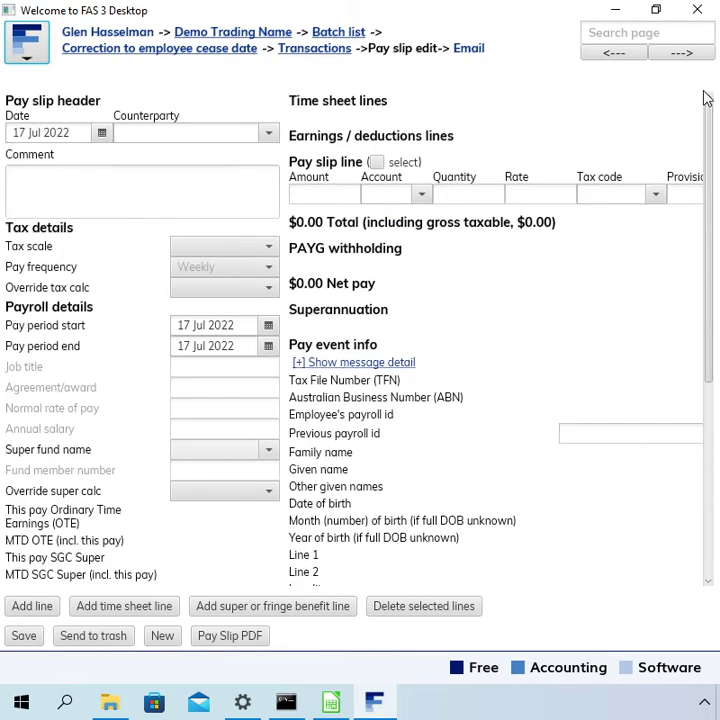
click(217, 127)
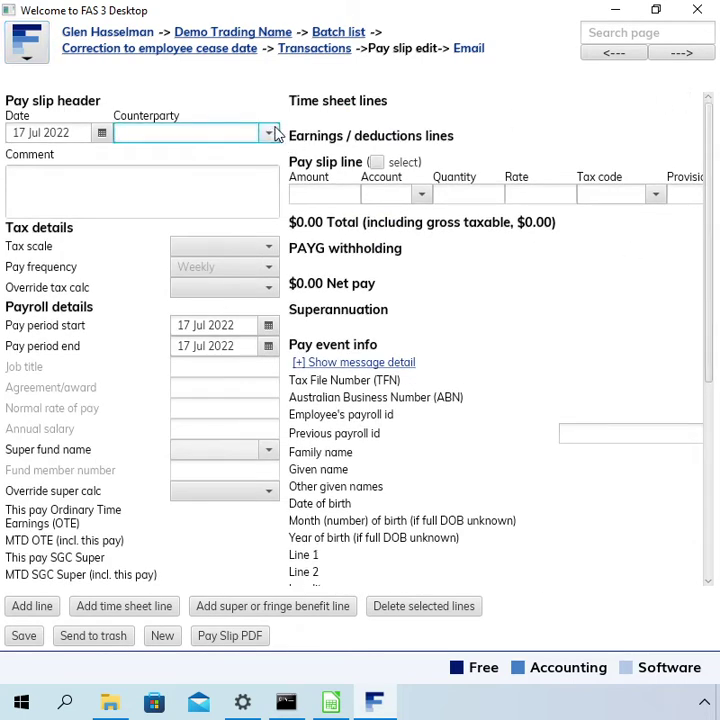
text(anot)
key(Return)
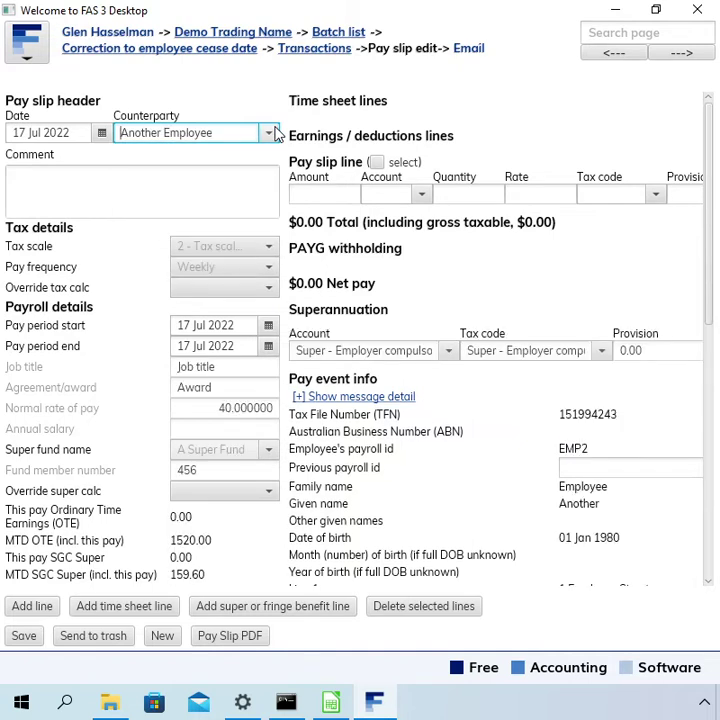
click(377, 162)
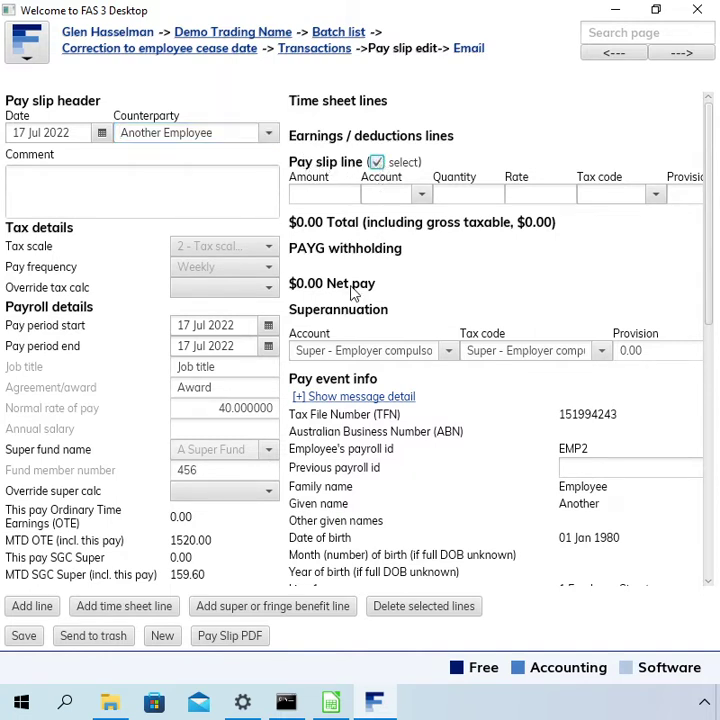
click(436, 608)
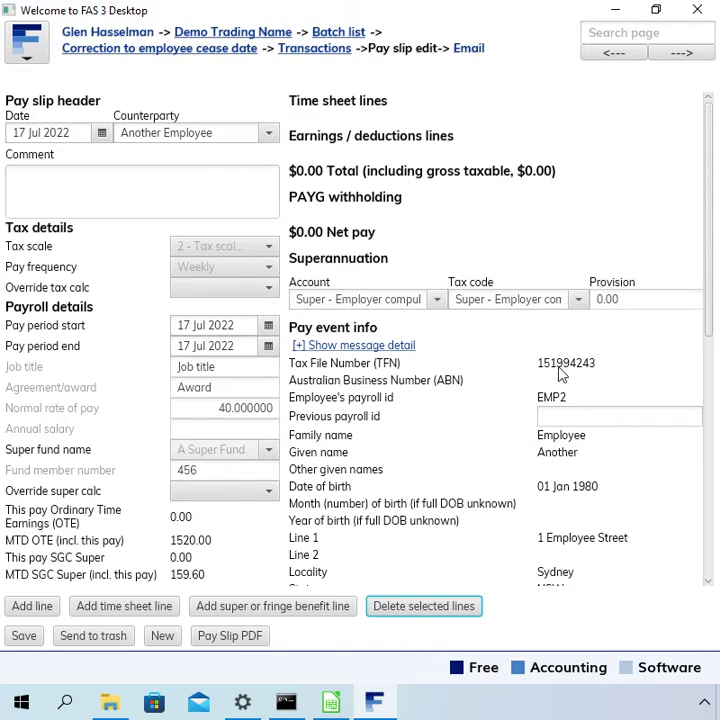
Set 'Final pay for financial year' to Yes under Pay event info and save the pay slip
scroll(705, 233, down, 1)
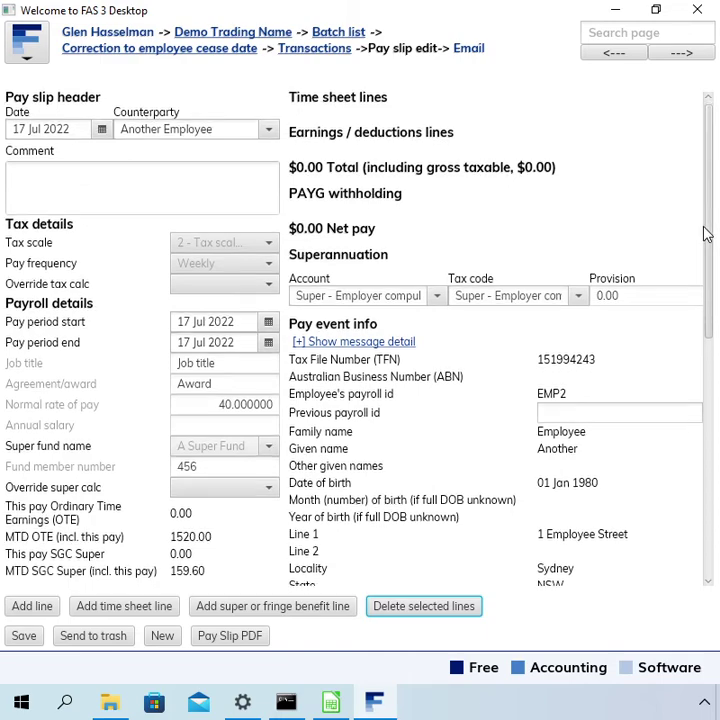
drag(705, 233, 697, 348)
scroll(694, 345, down, 1)
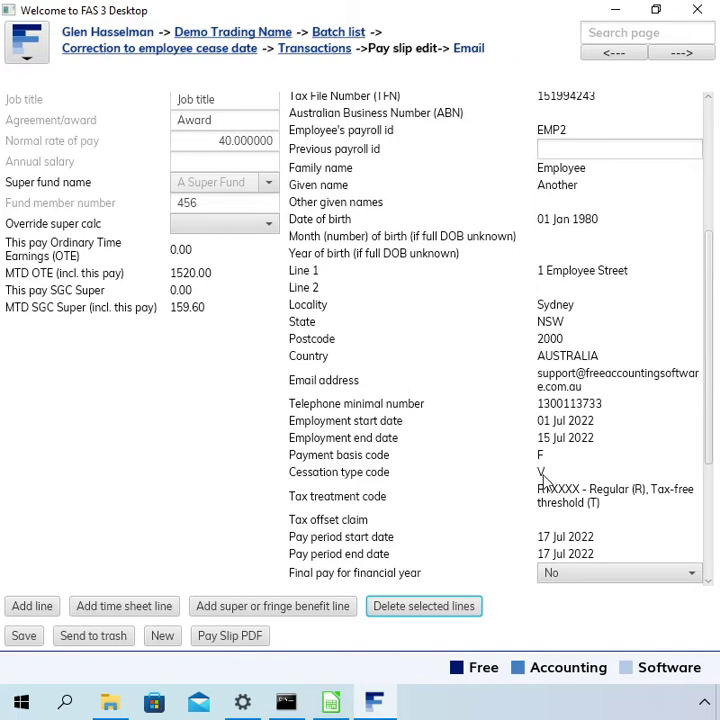
scroll(402, 431, down, 3)
scroll(404, 431, down, 1)
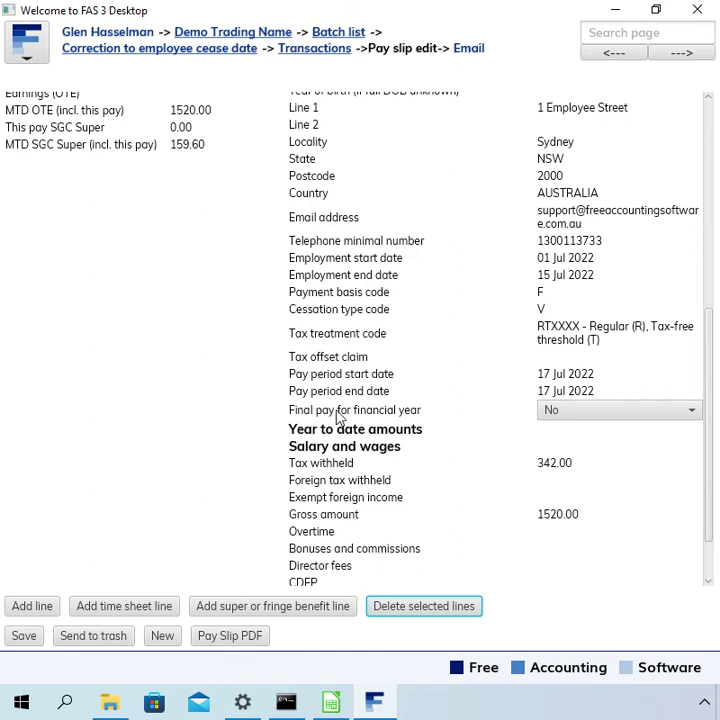
click(590, 409)
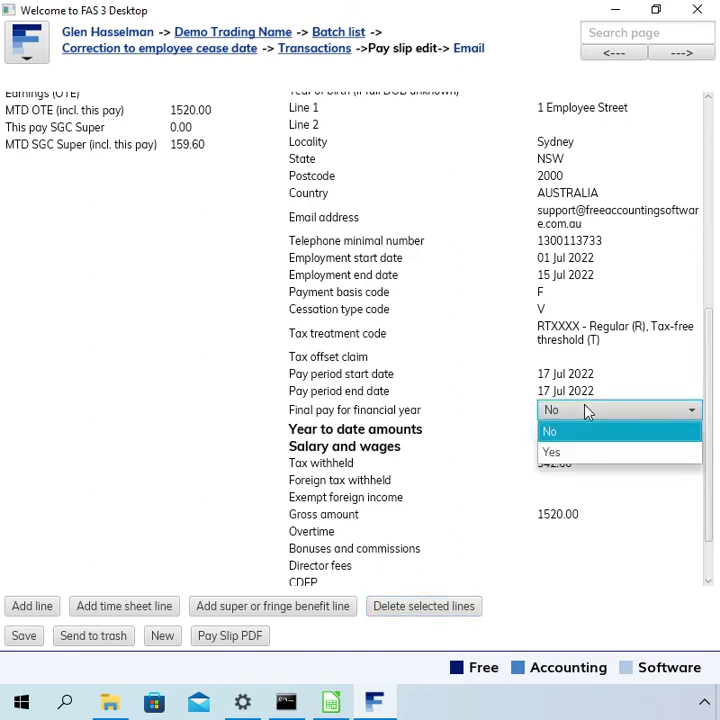
click(582, 452)
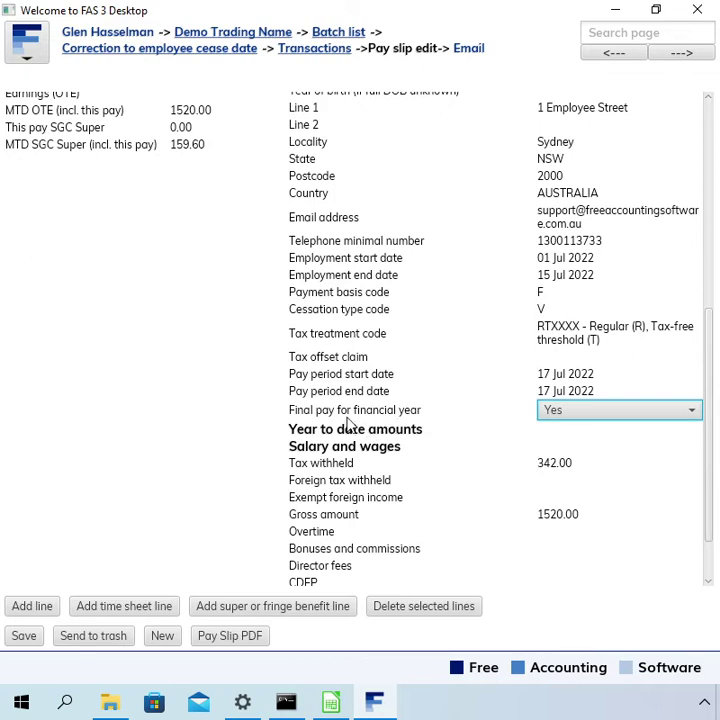
click(476, 389)
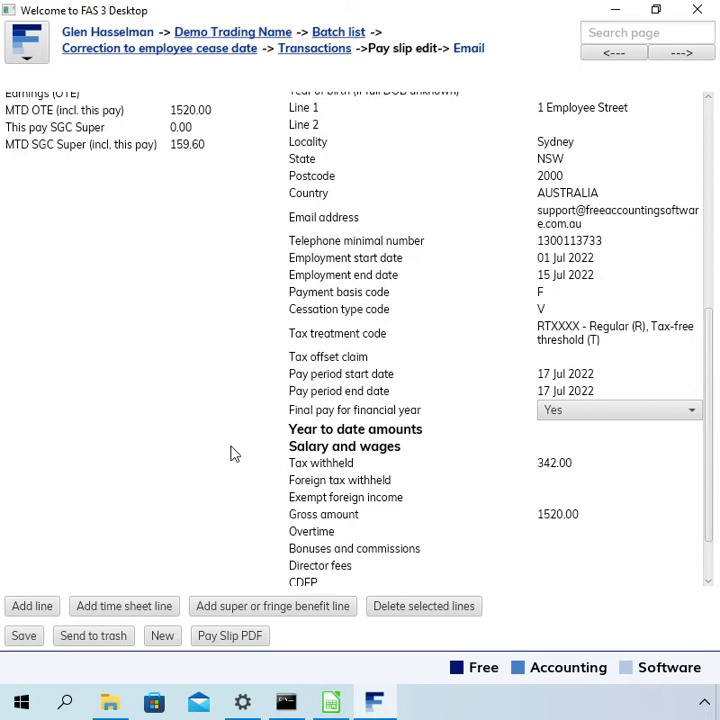
click(23, 636)
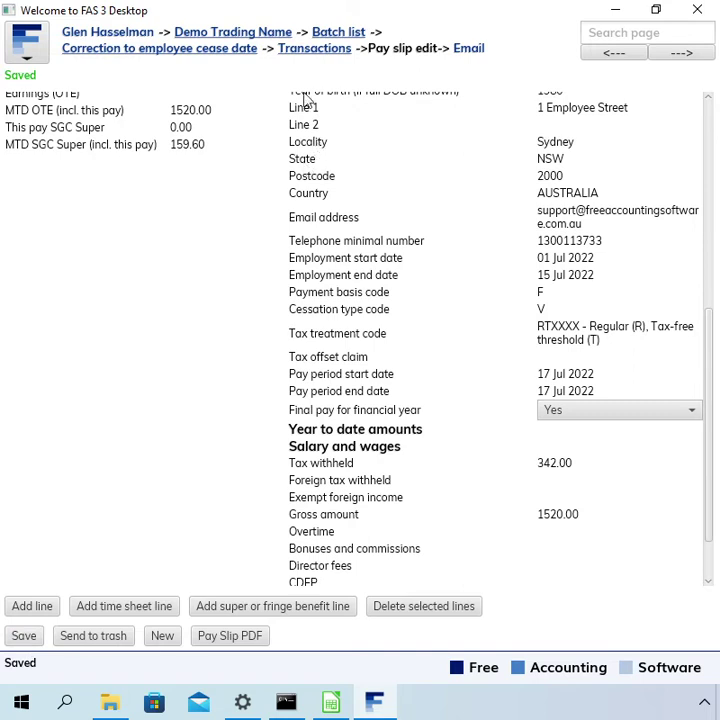
Open the correction batch's STP lodge page and tick the payer declaration
click(314, 49)
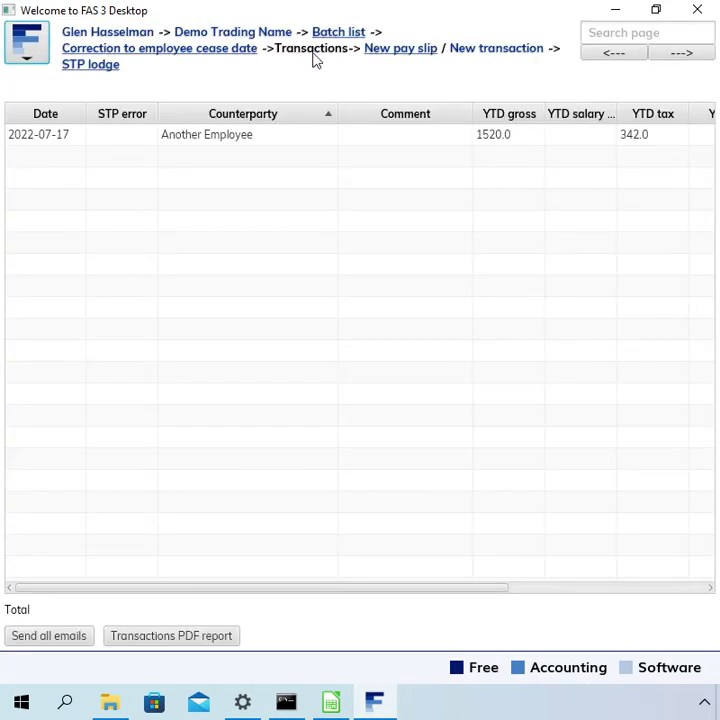
click(110, 70)
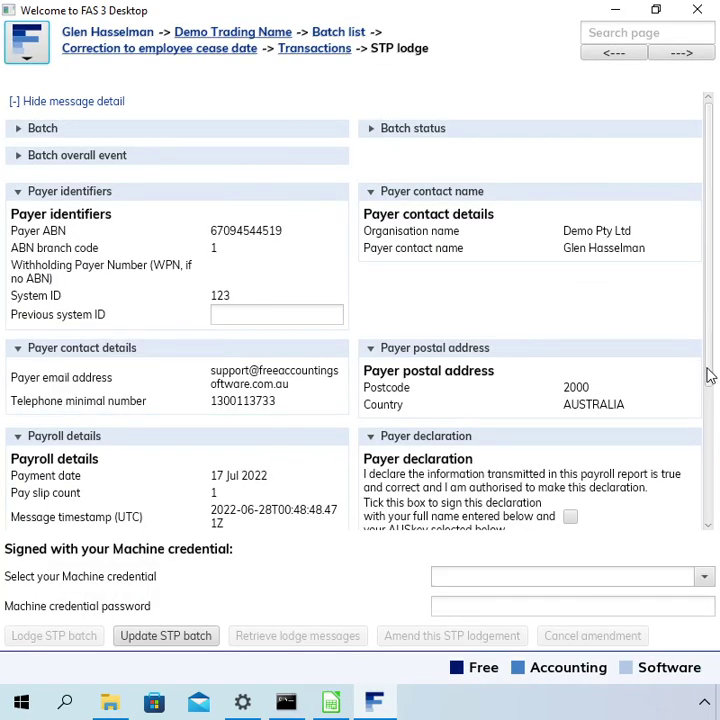
drag(708, 375, 673, 546)
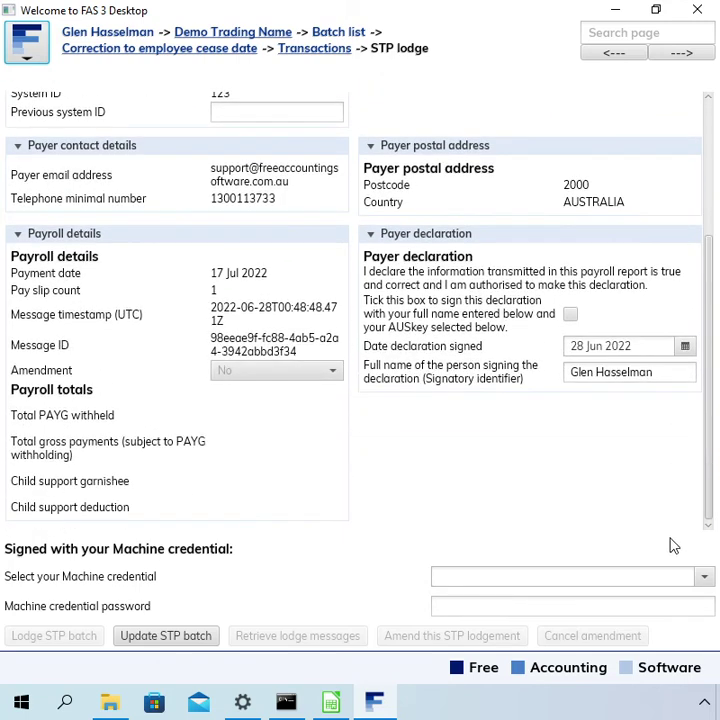
click(570, 315)
Select the machine credential, enter its password, and send the update batch to the ATO
click(517, 569)
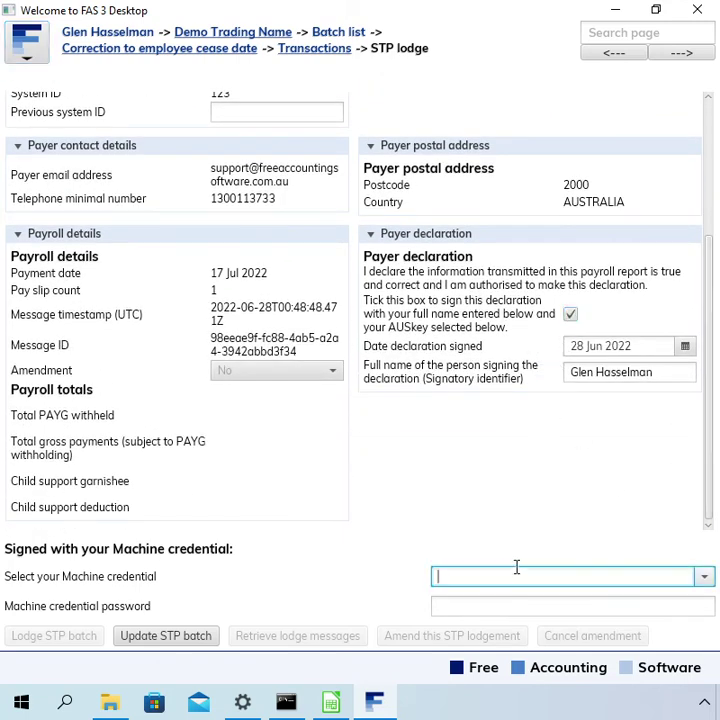
key(Down)
key(Tab)
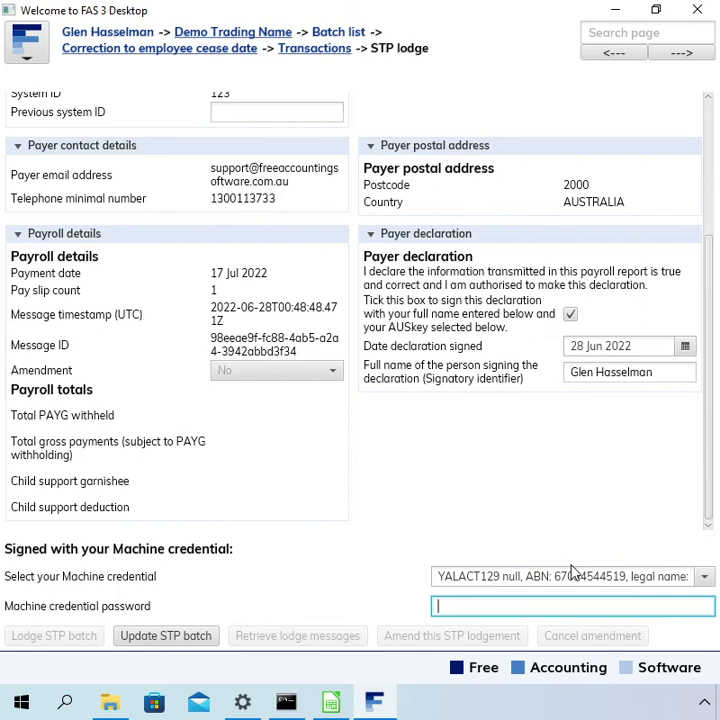
text(**********)
click(185, 637)
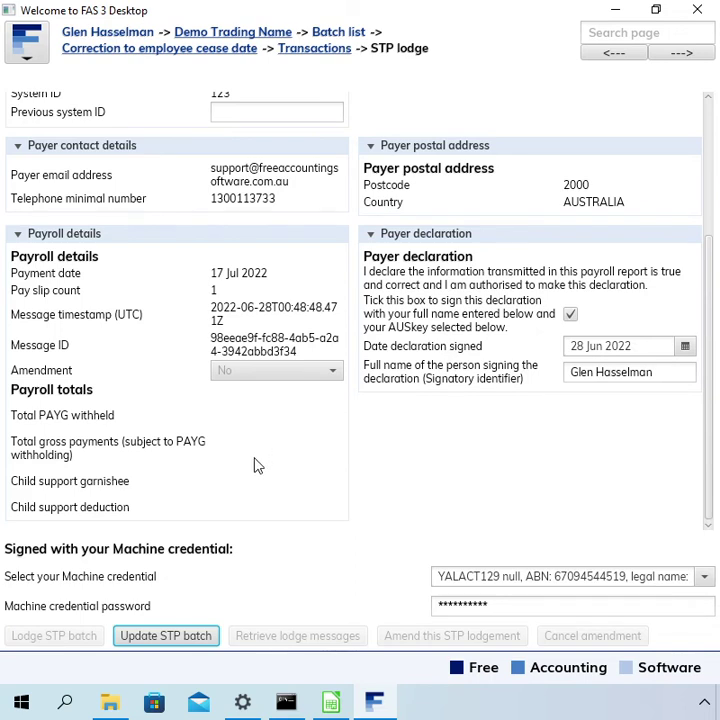
click(183, 643)
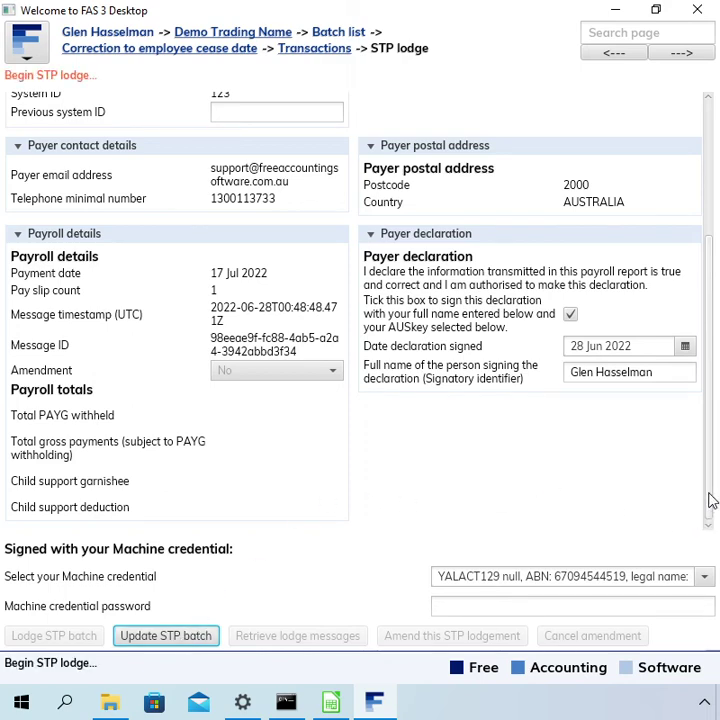
Scroll back to the top of the STP lodge page to confirm 'Batch status is sent'
drag(712, 500, 696, 198)
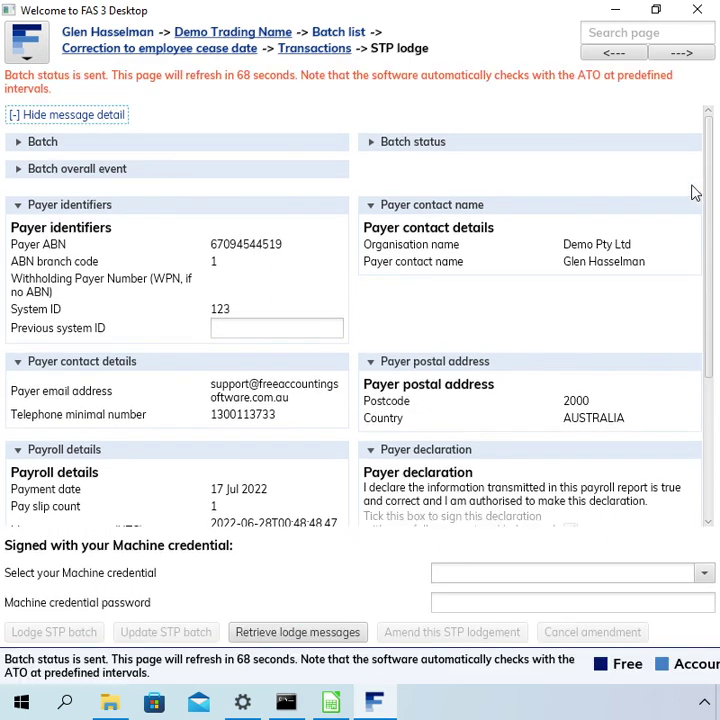